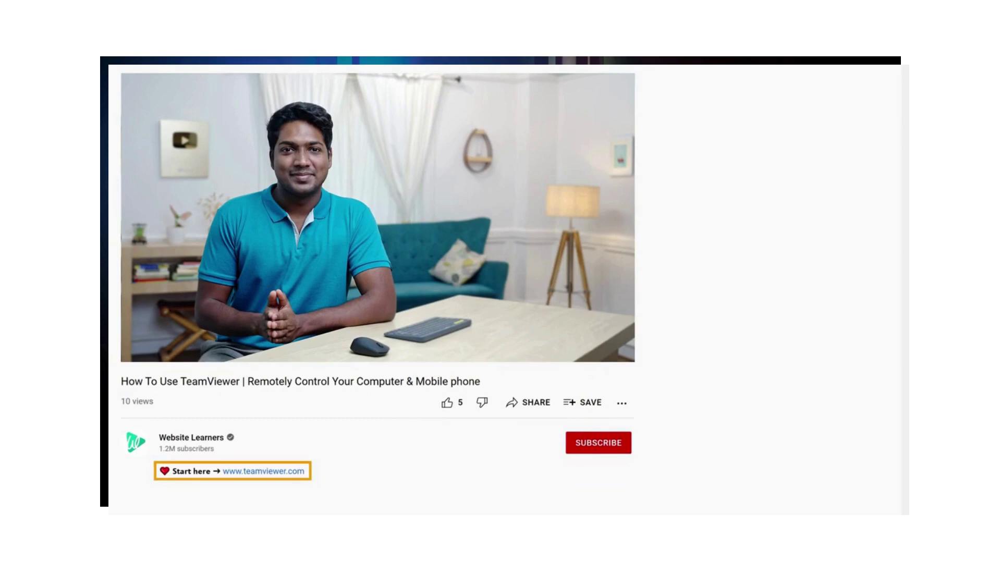
- Download the 64-bit TeamViewer installer from teamviewer.com and run TeamViewer_Setup
click(255, 472)
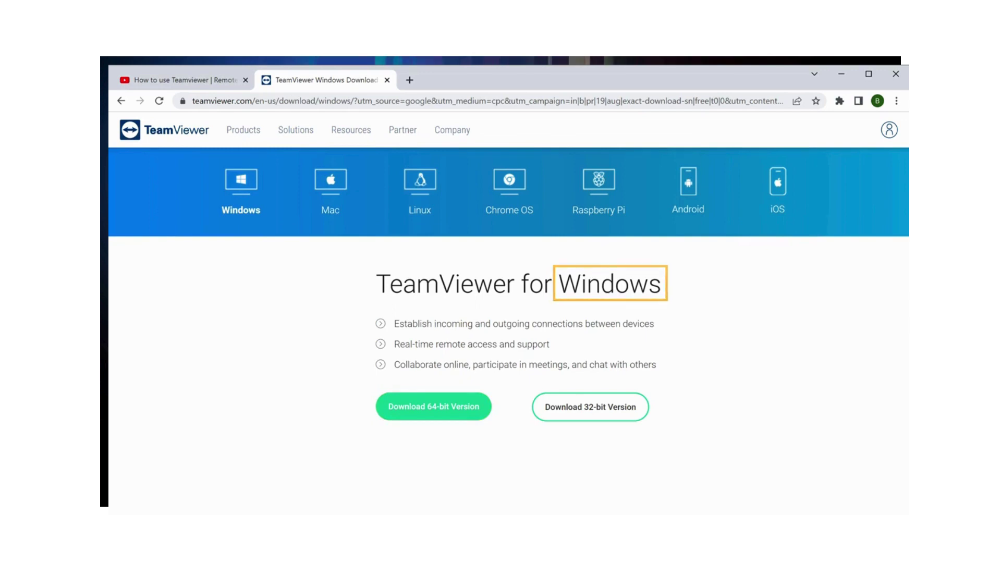
click(437, 417)
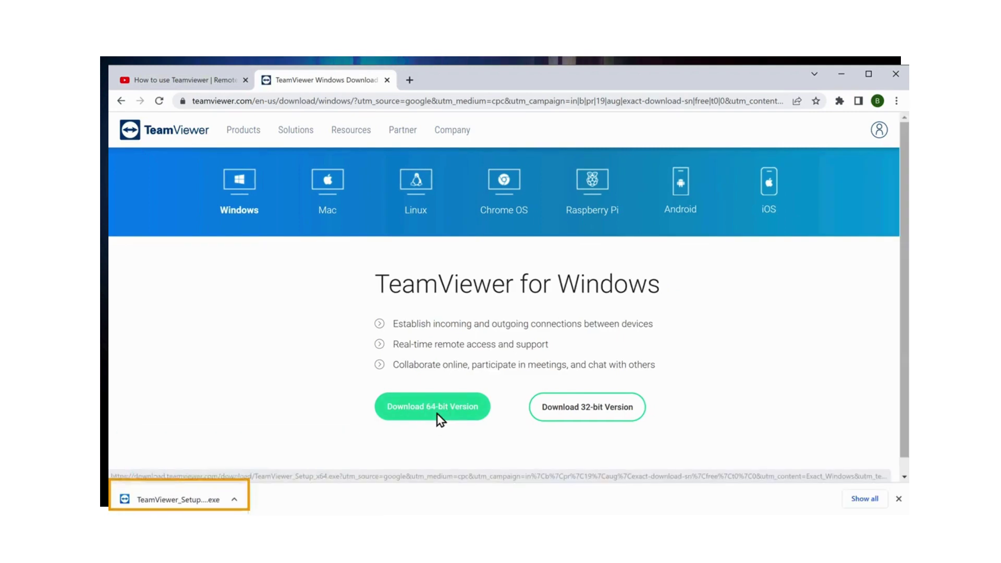
click(173, 502)
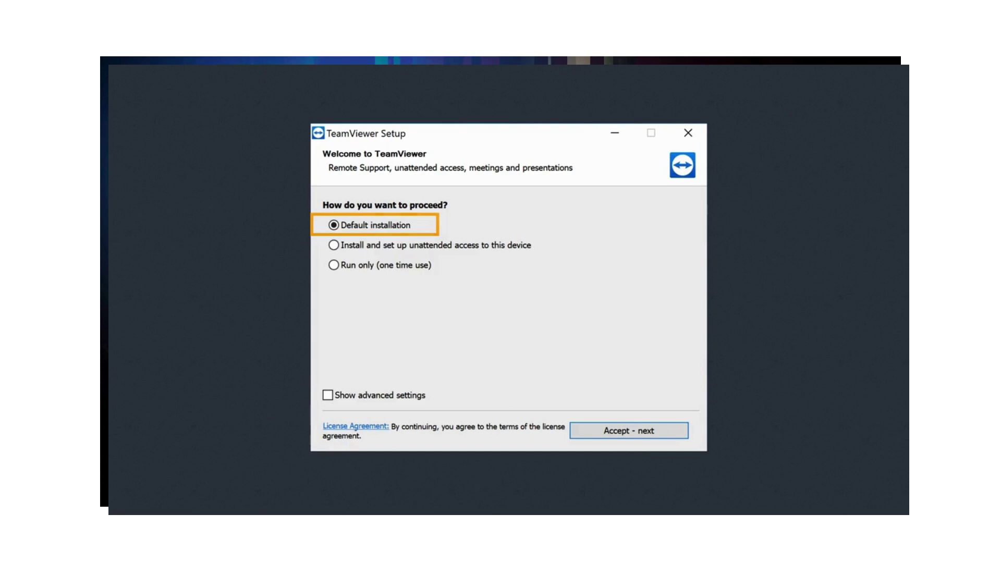
- Install TeamViewer with the default installation, accepting the EULA and DPA
click(623, 434)
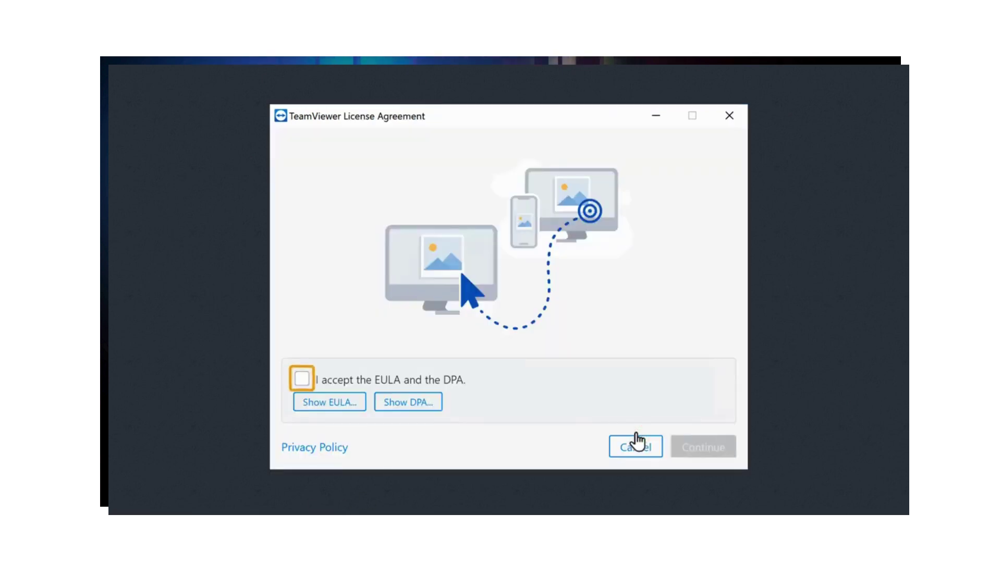
click(302, 379)
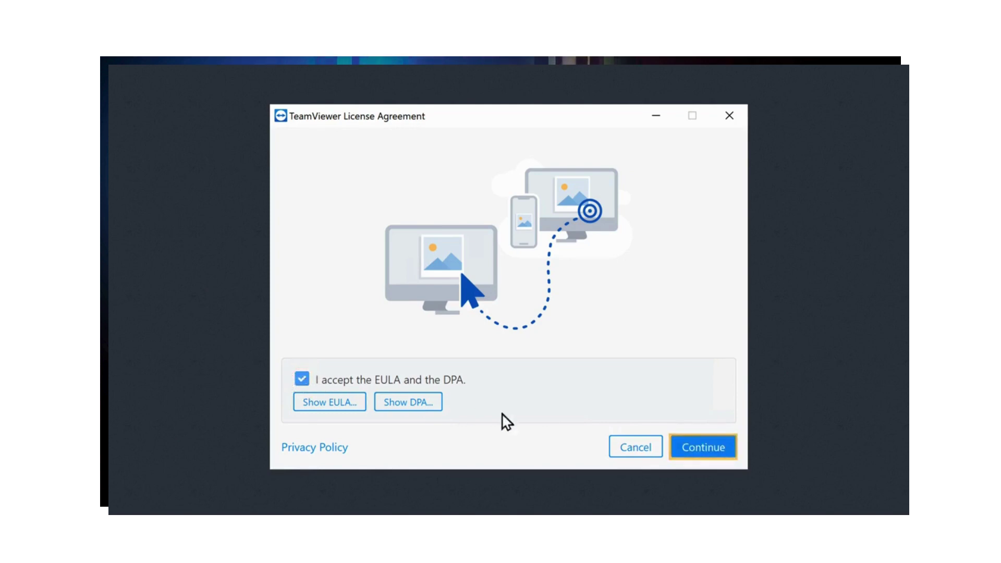
click(702, 453)
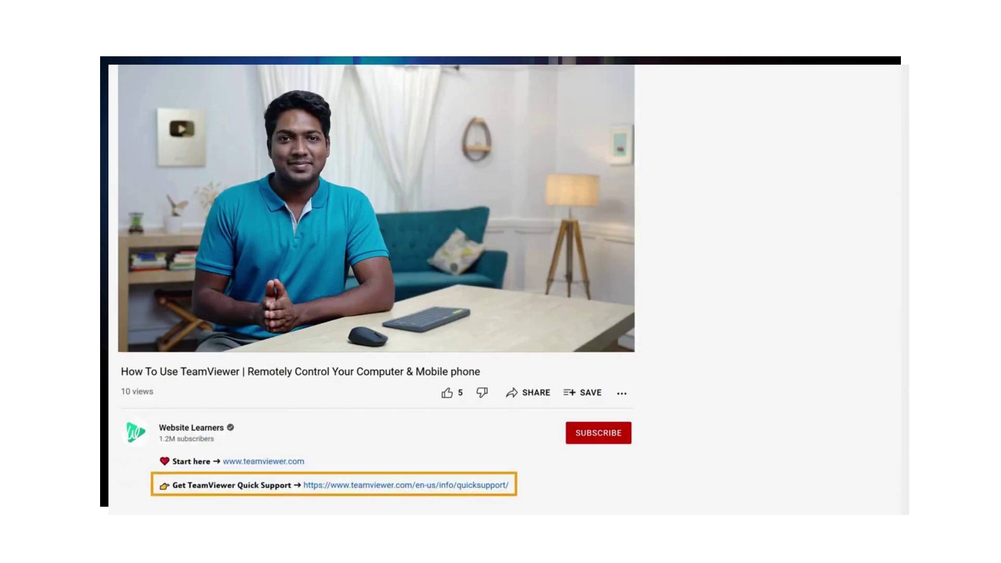
- Download TeamViewerQS.exe from the QuickSupport page and run it
click(362, 490)
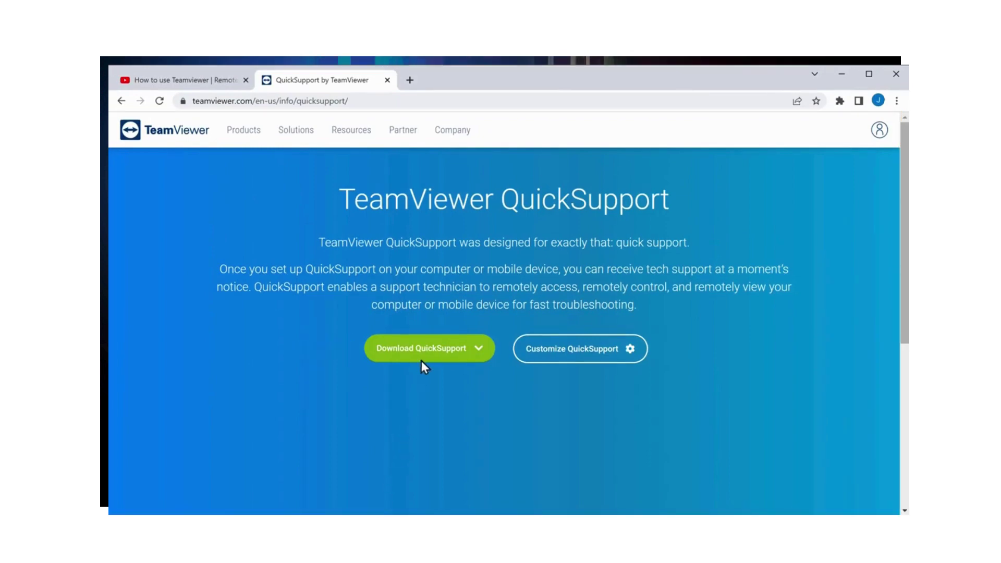
click(425, 359)
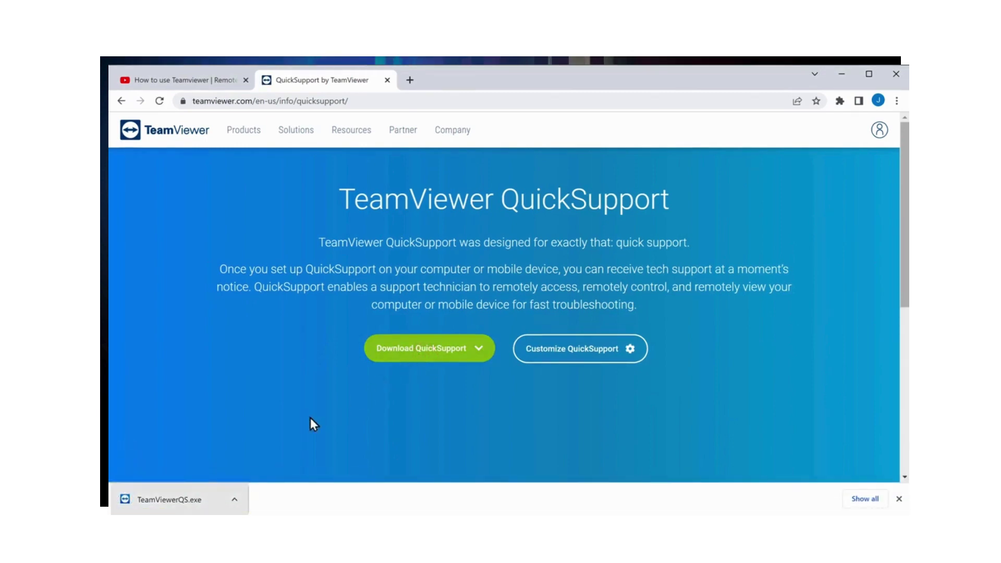
click(165, 501)
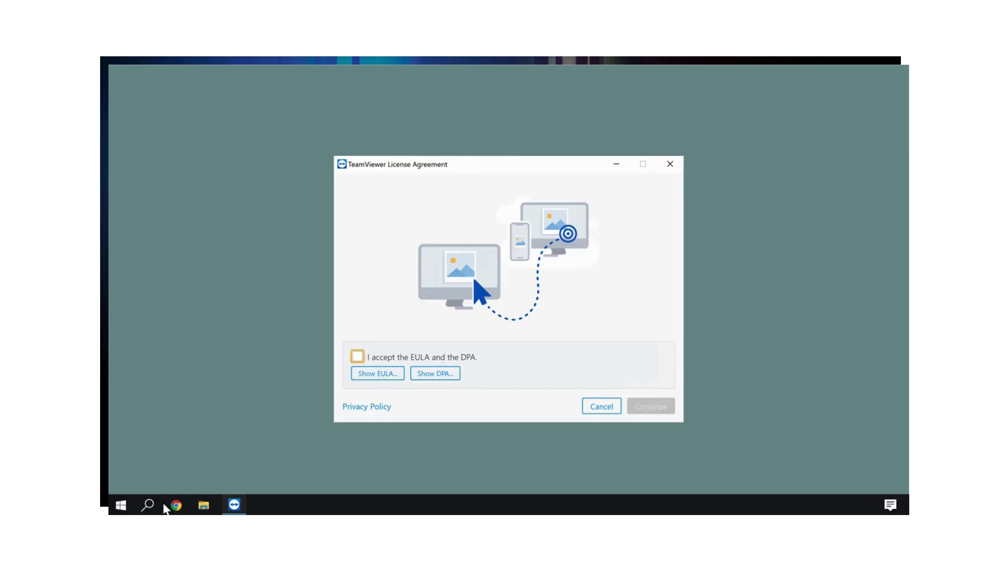
- Accept the QuickSupport EULA and DPA and continue to its ID and password screen
click(357, 357)
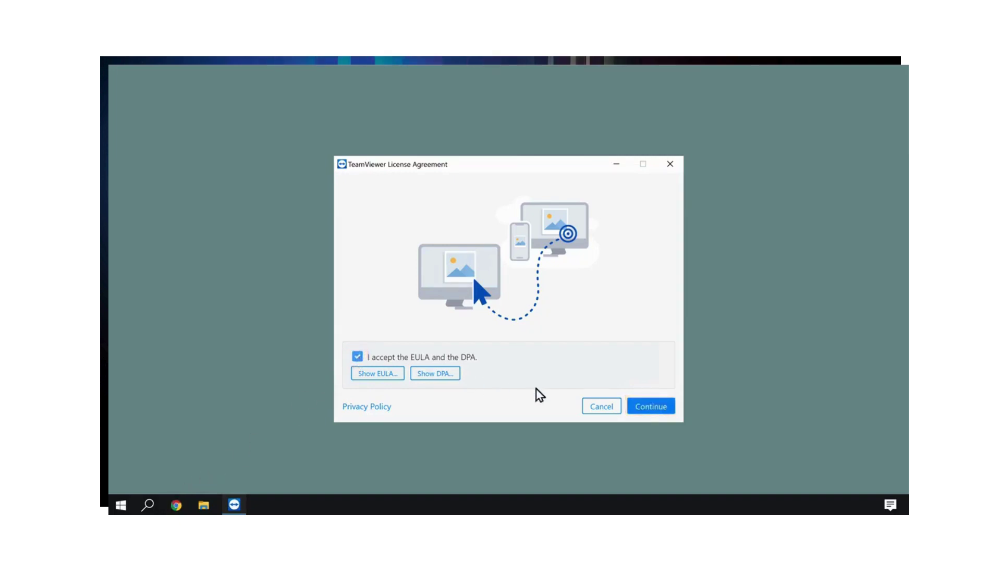
click(652, 407)
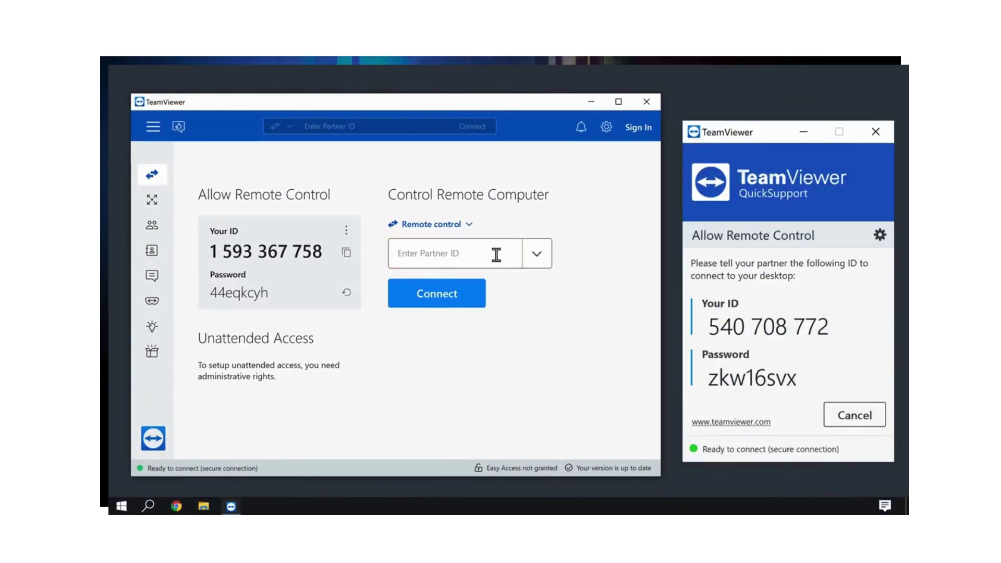
- Connect to the QuickSupport computer by entering its partner ID and password
click(491, 251)
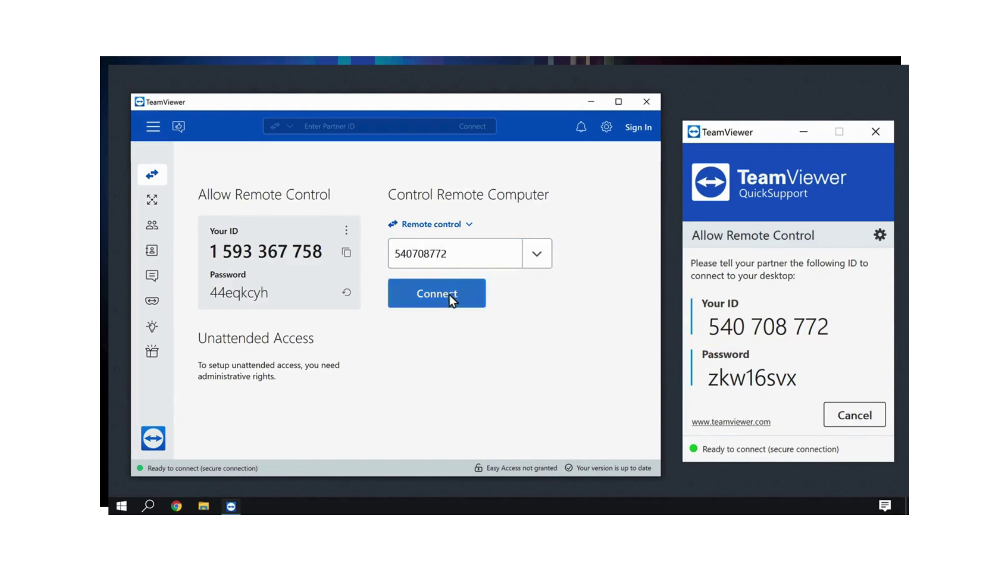
click(438, 297)
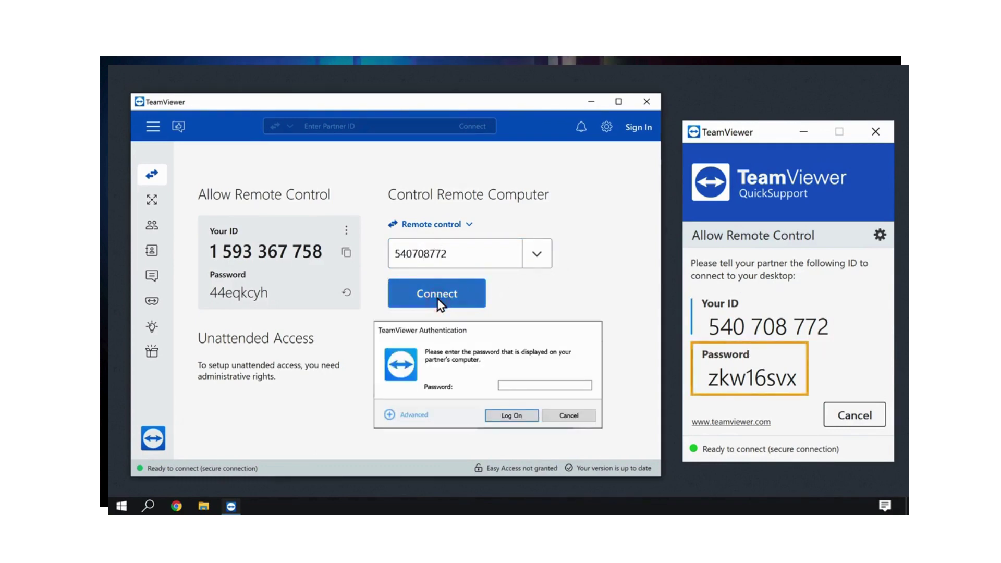
click(517, 385)
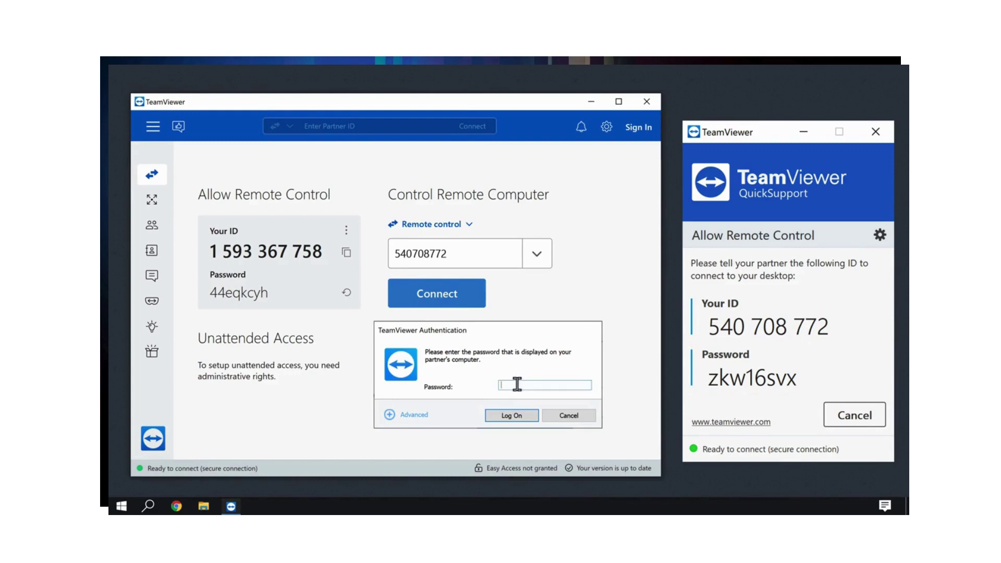
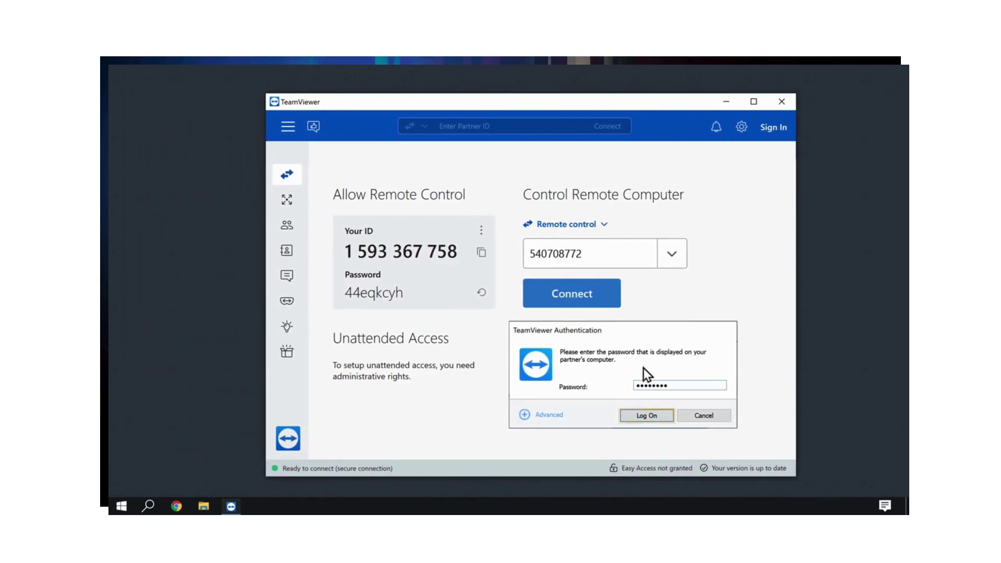
click(645, 416)
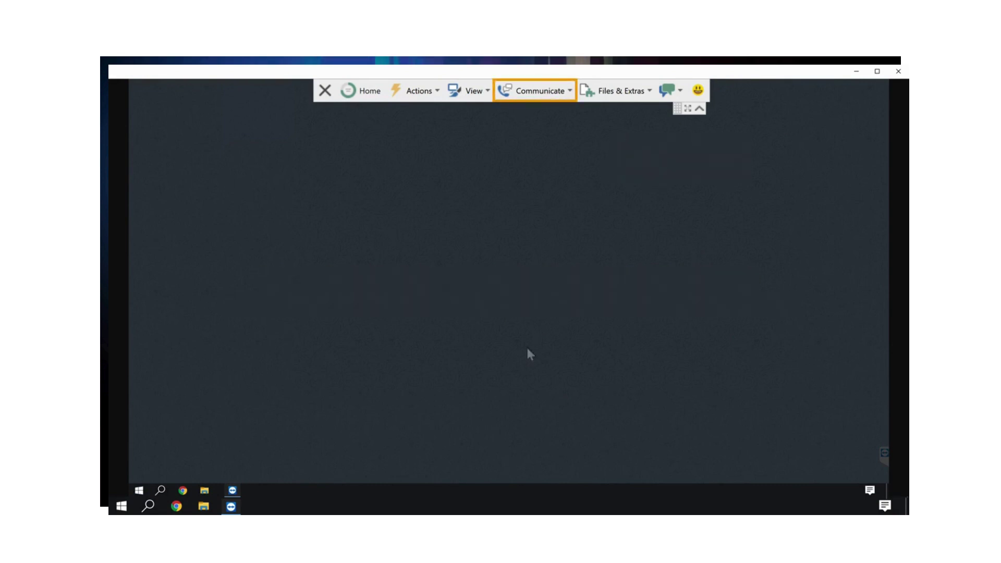
- Send the chat message "How may I assist you?" via Communicate > Chat
click(541, 97)
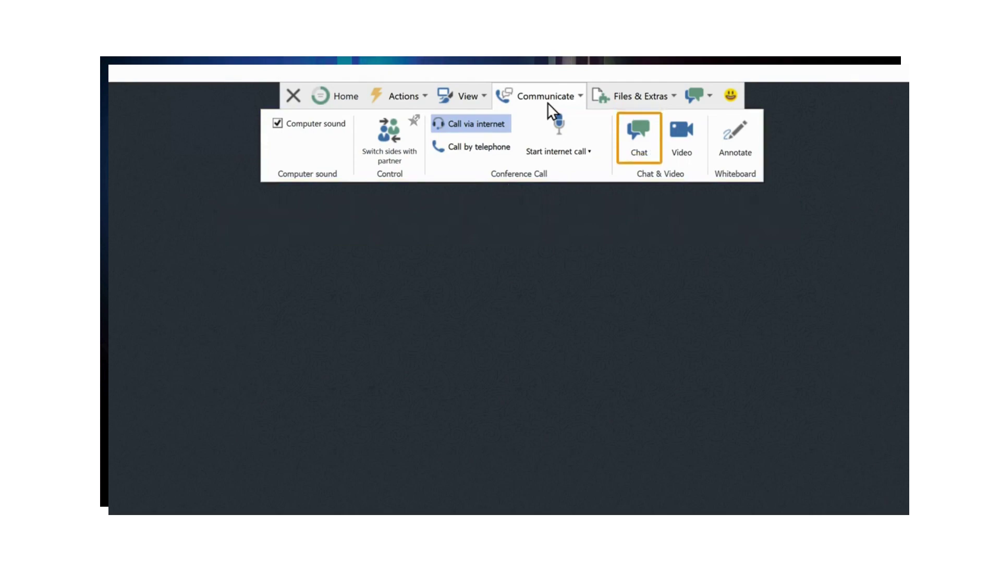
click(639, 155)
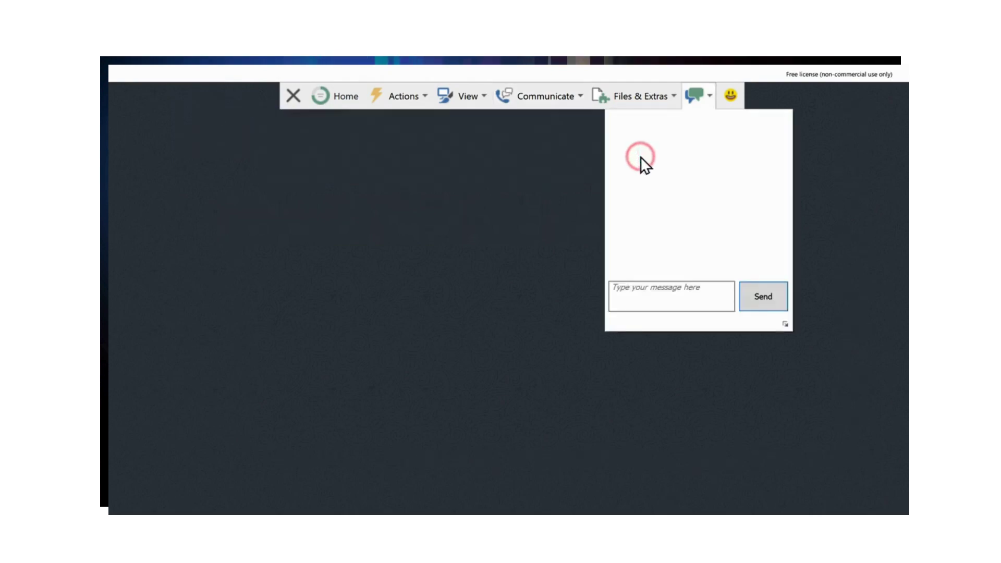
click(720, 297)
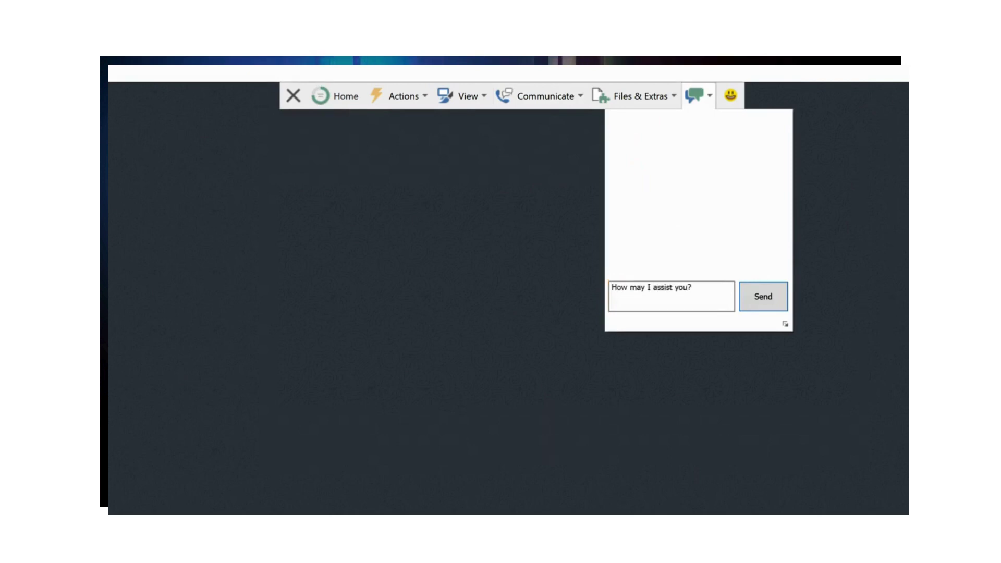
click(760, 303)
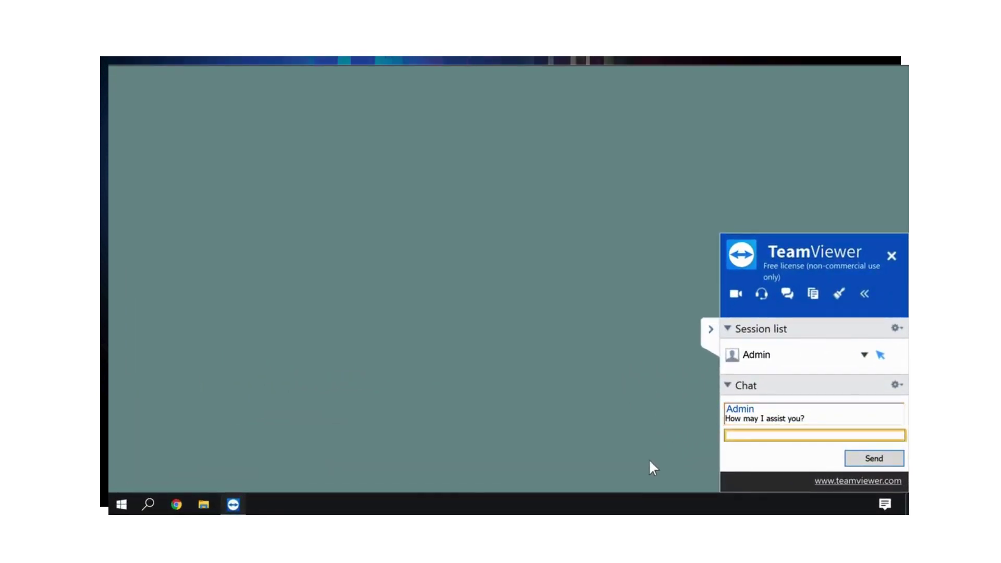
- Reply in the QuickSupport chat: "I want to open astra video file. Could you send the file again?"
click(746, 435)
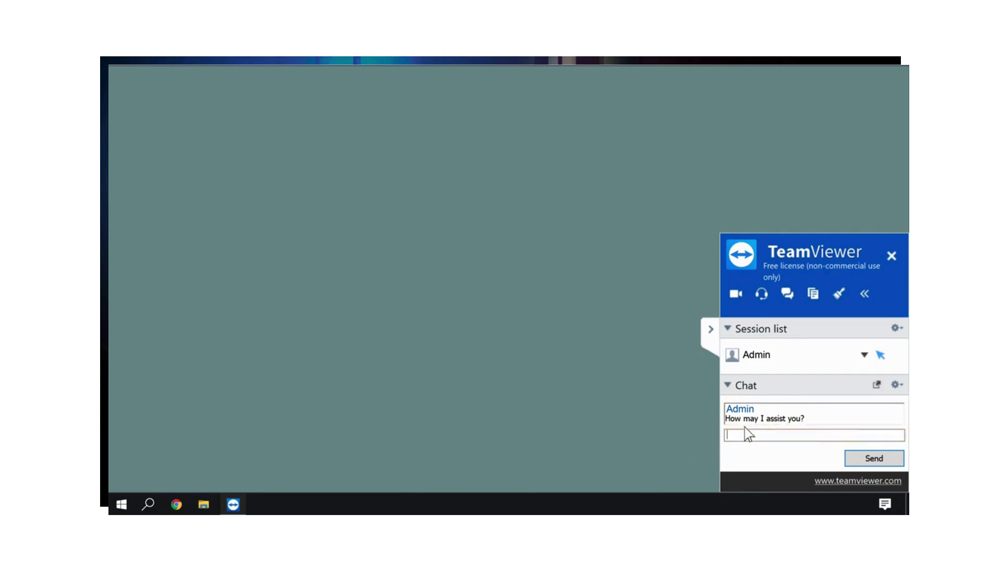
text(I want to open astra video file. Could you send the file again?)
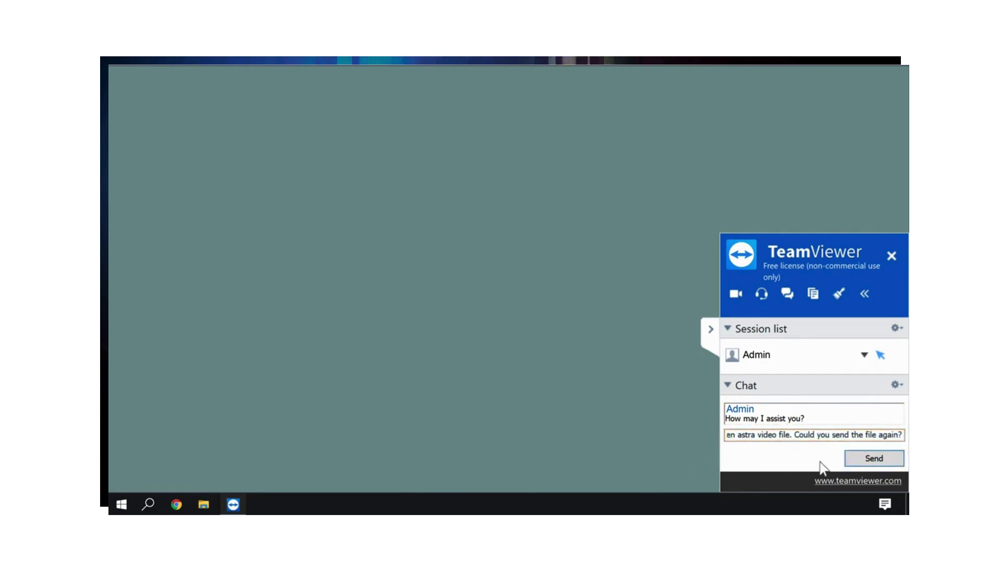
click(874, 459)
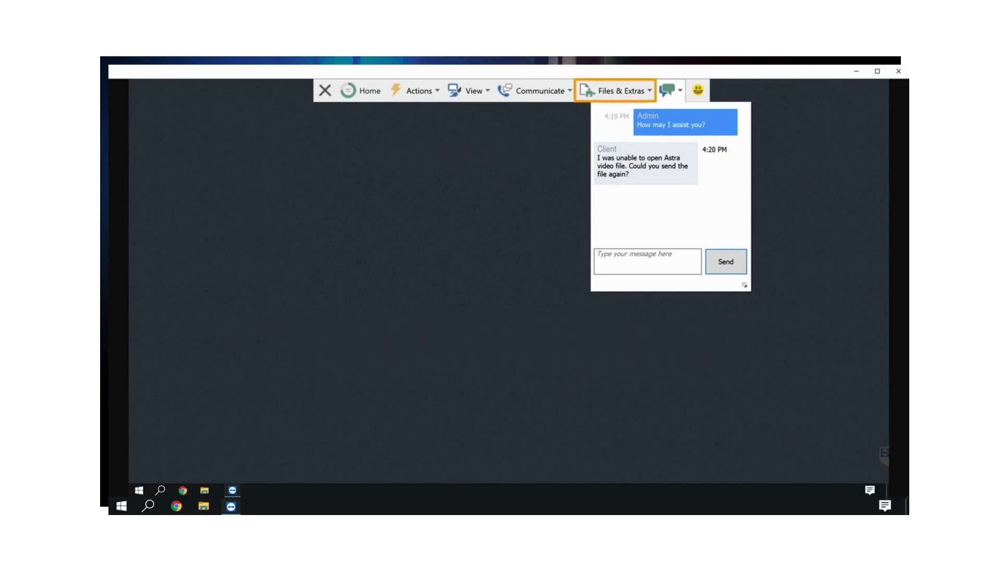
- Open the File transfer window from the Files & Extras menu
click(624, 93)
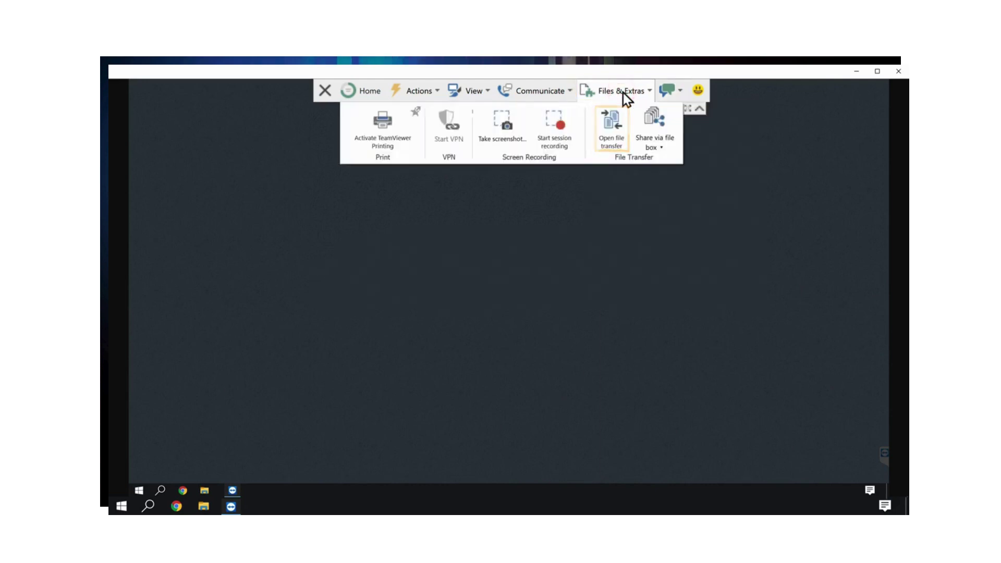
click(610, 115)
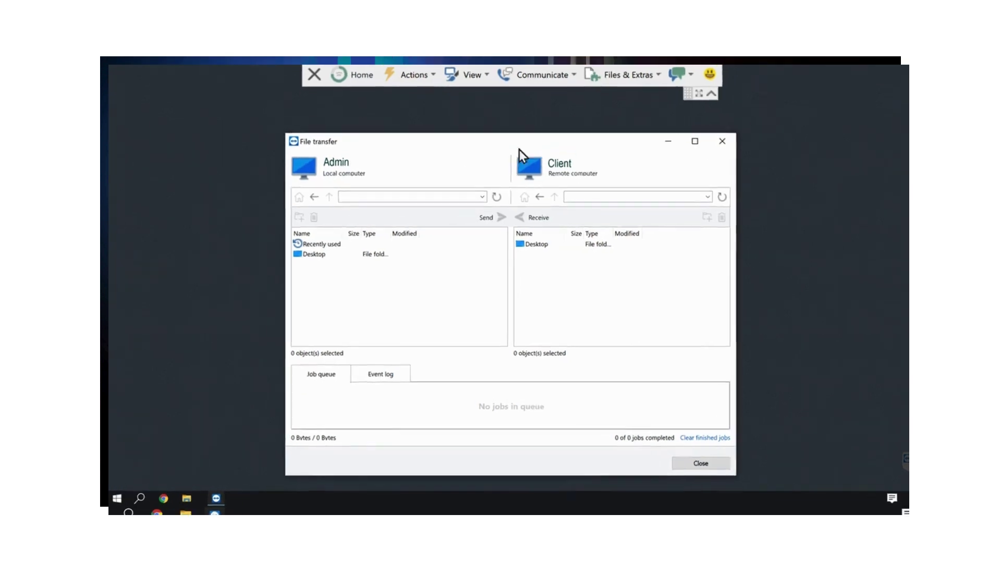
- Send Astra.mp4 from the local Desktop\Astra folder to the remote Desktop
double_click(324, 260)
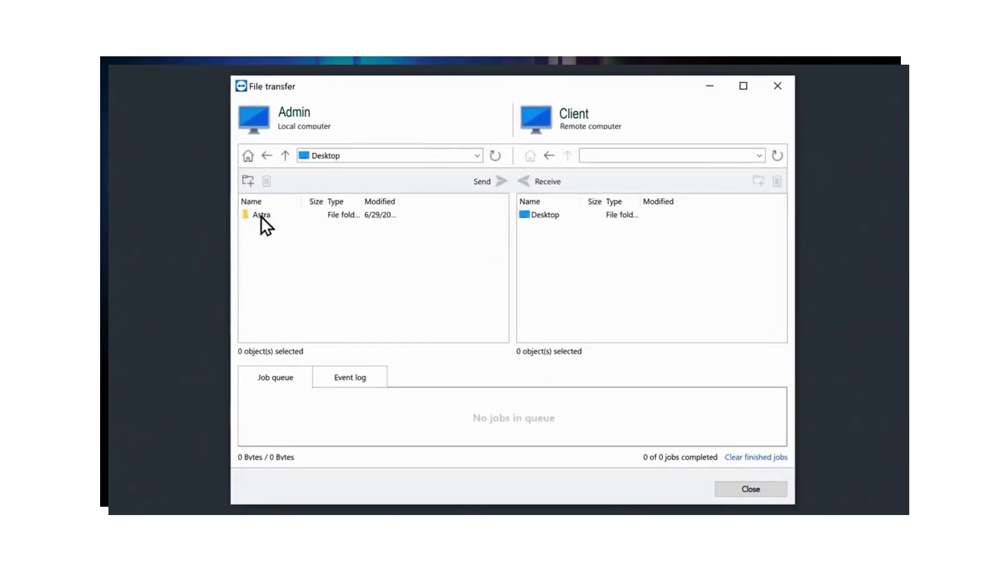
double_click(261, 215)
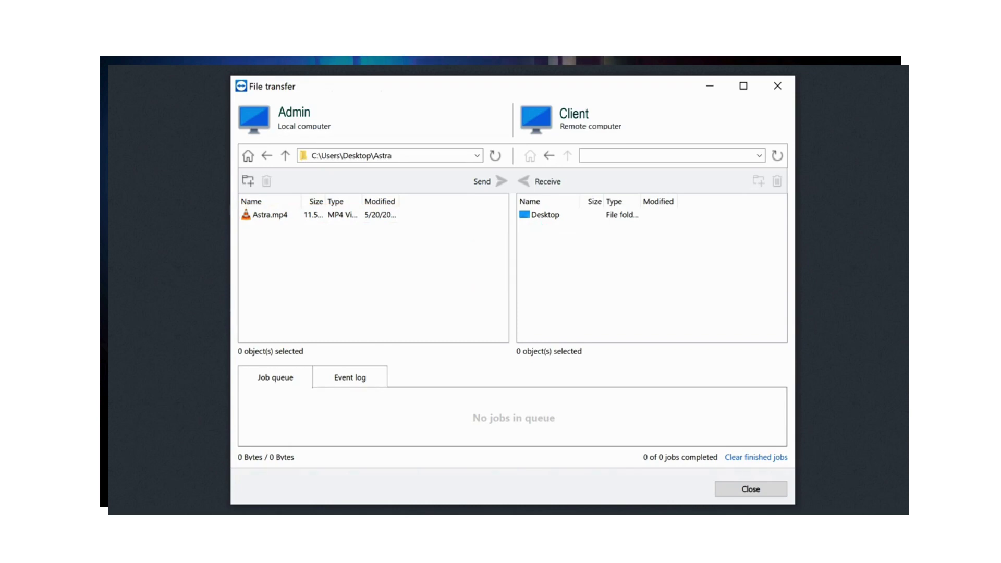
double_click(544, 216)
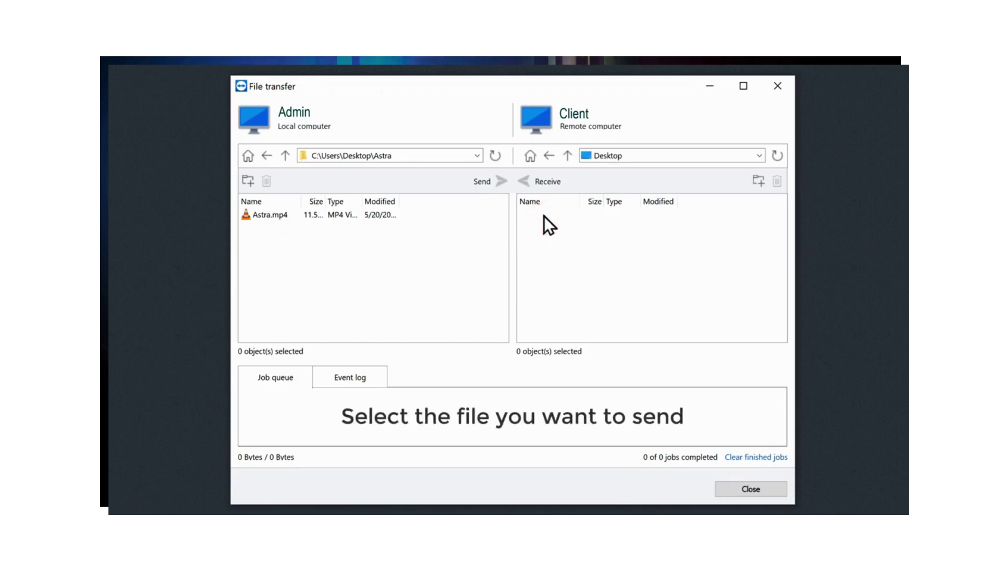
click(264, 217)
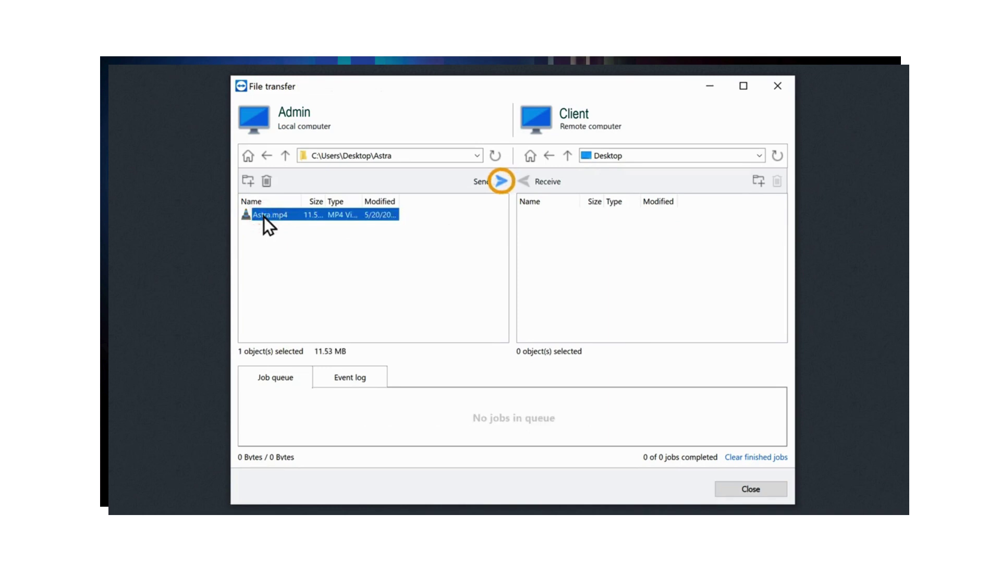
click(499, 180)
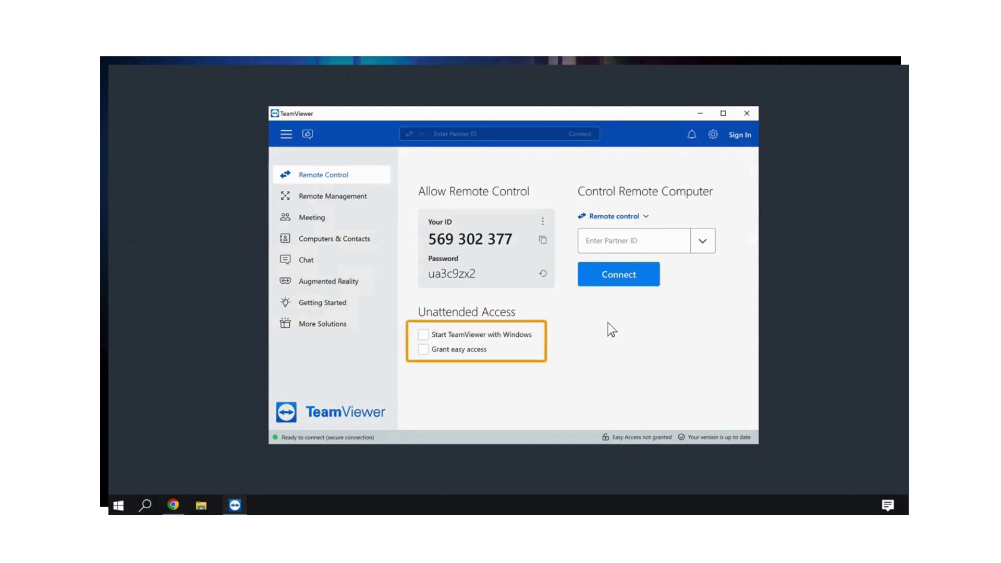
- Enable Start TeamViewer with Windows and Grant easy access, then begin creating a new account
click(424, 337)
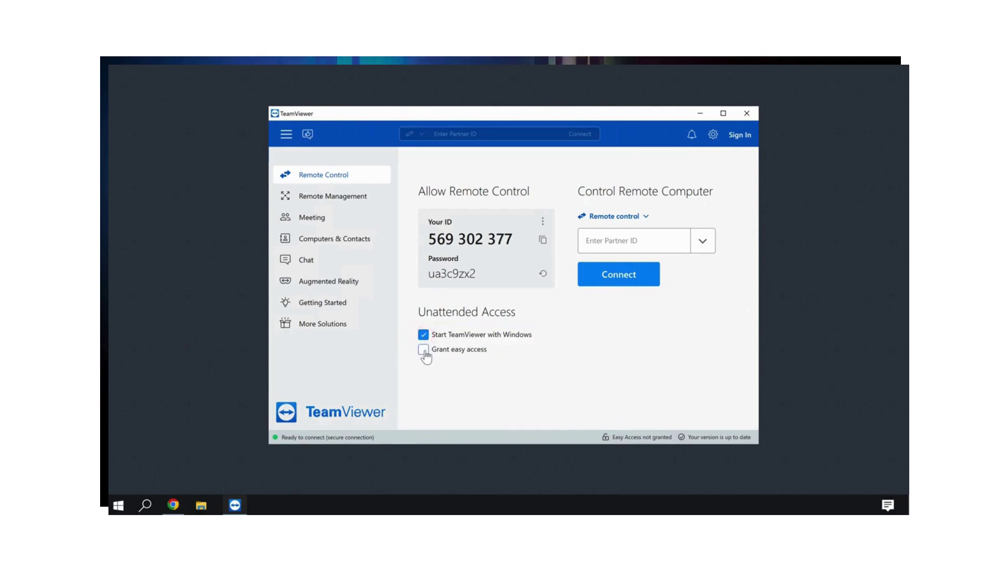
click(424, 350)
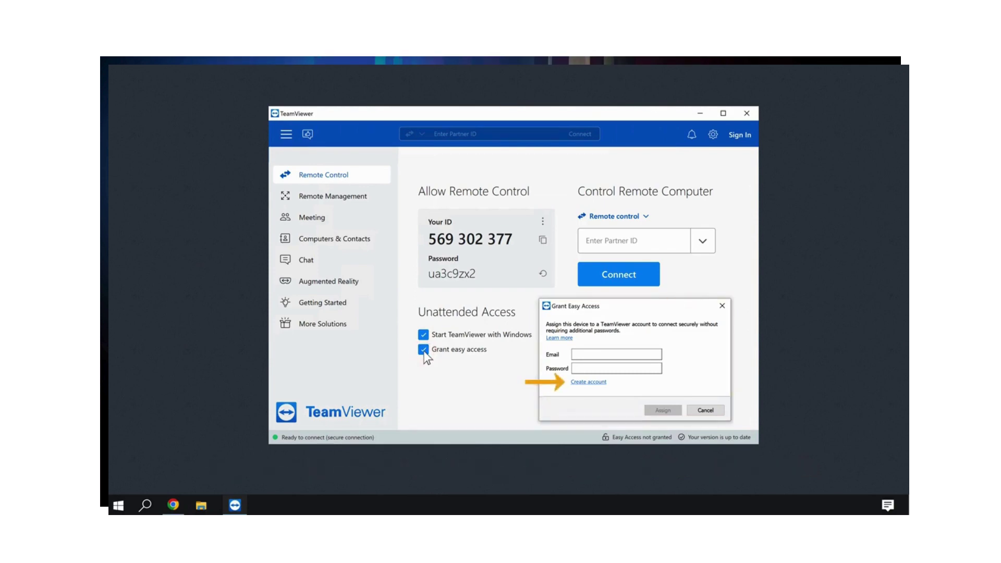
click(588, 383)
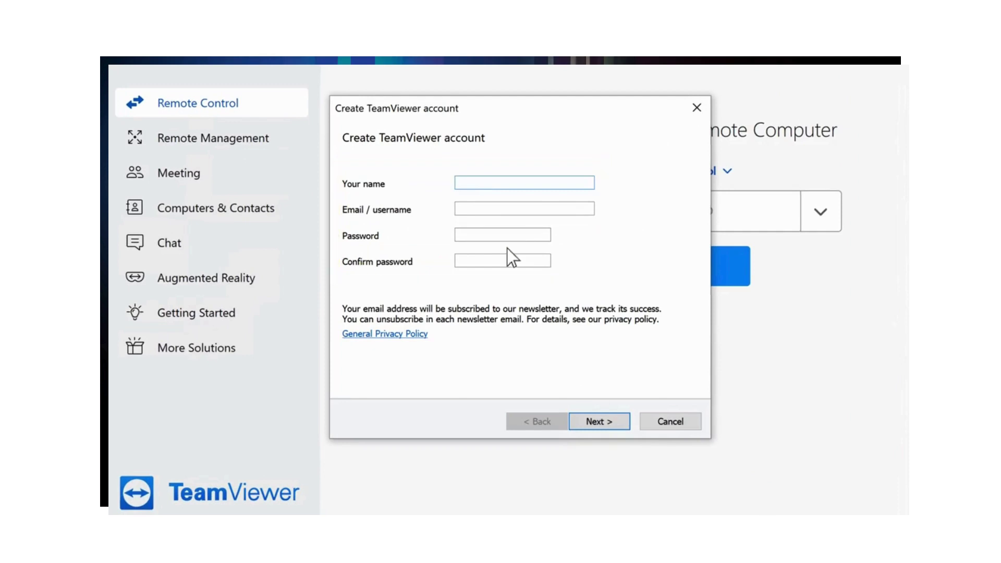
- Fill in the new account's full name, e-mail address, password and password confirmation
text(Bryan)
key(Tab)
key(Tab)
text(•••••••••)
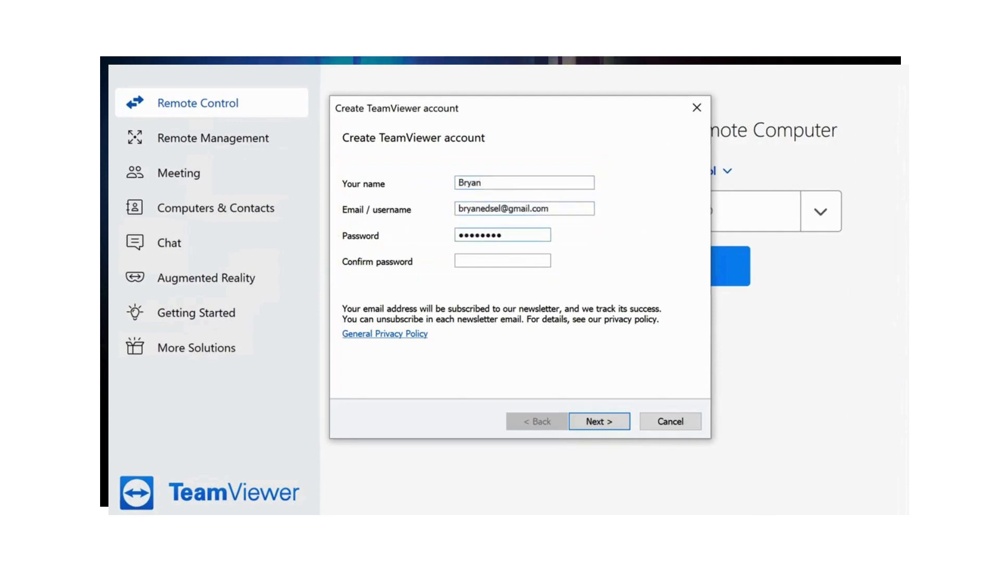
key(Tab)
text(•••••••••)
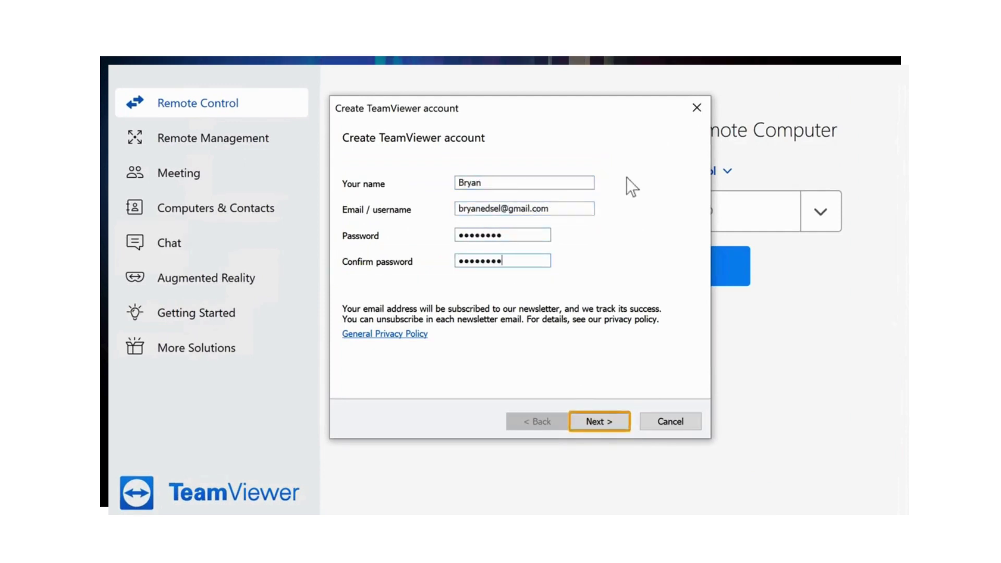
- Complete the account creation and assign this device to the new account for Easy Access
click(600, 426)
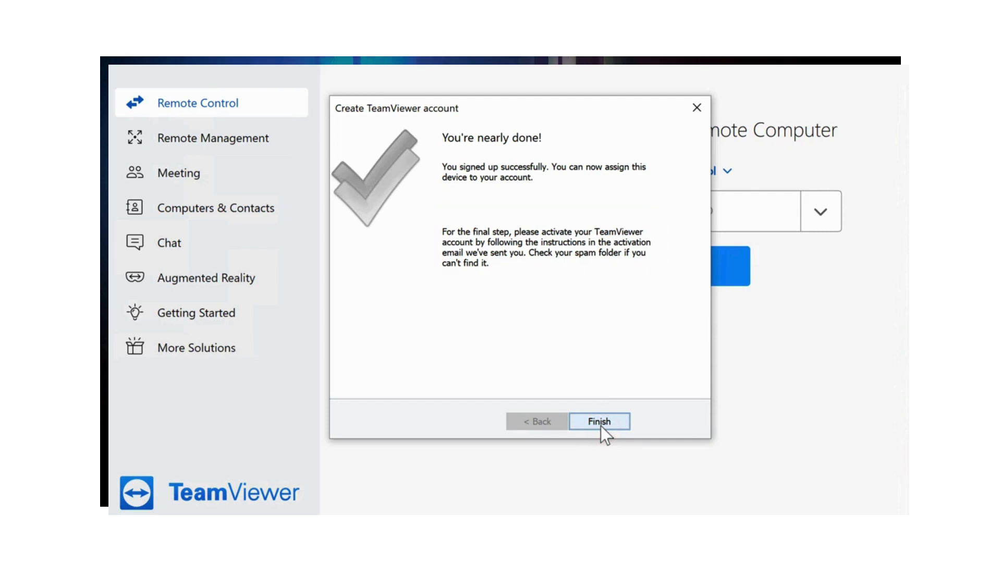
click(601, 424)
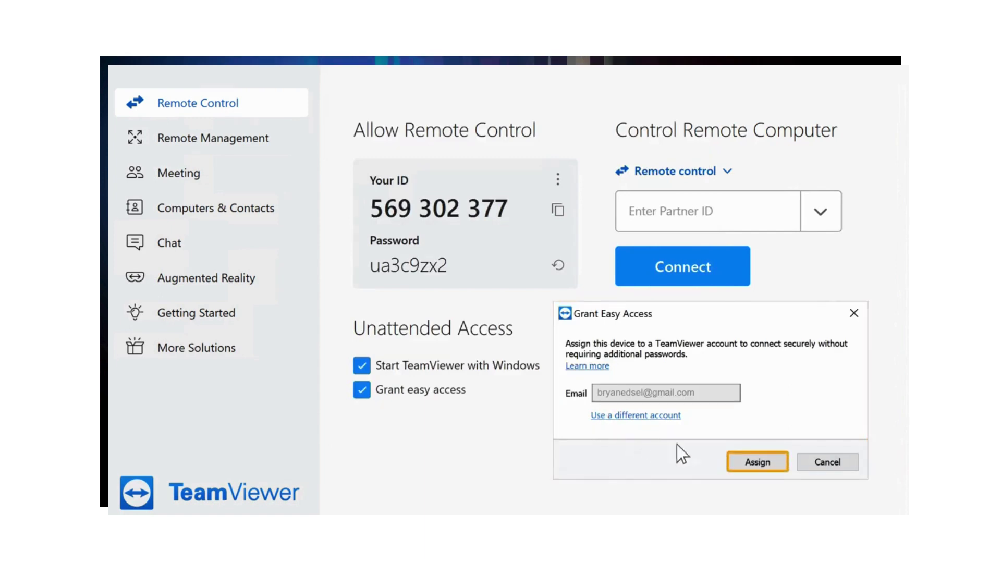
click(755, 465)
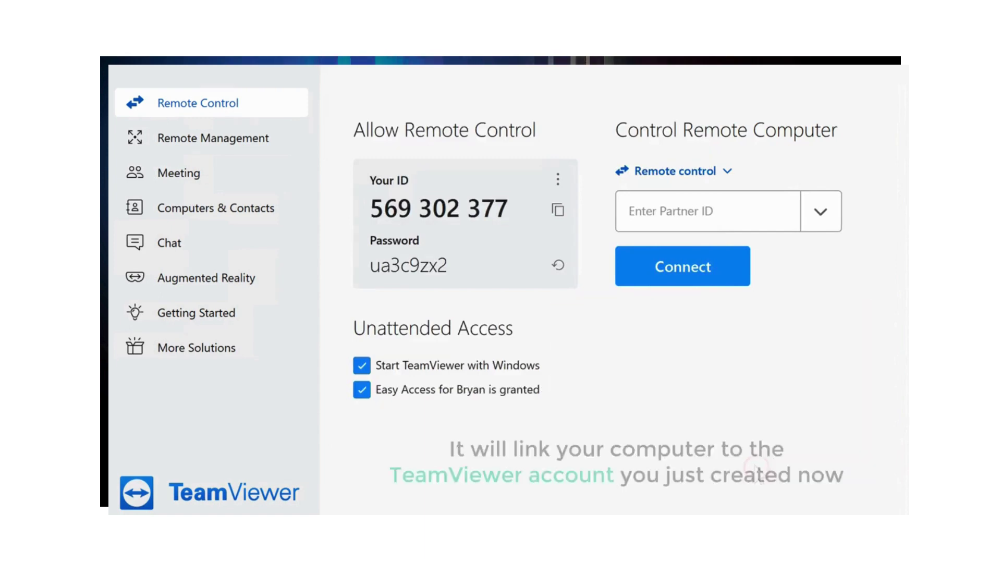